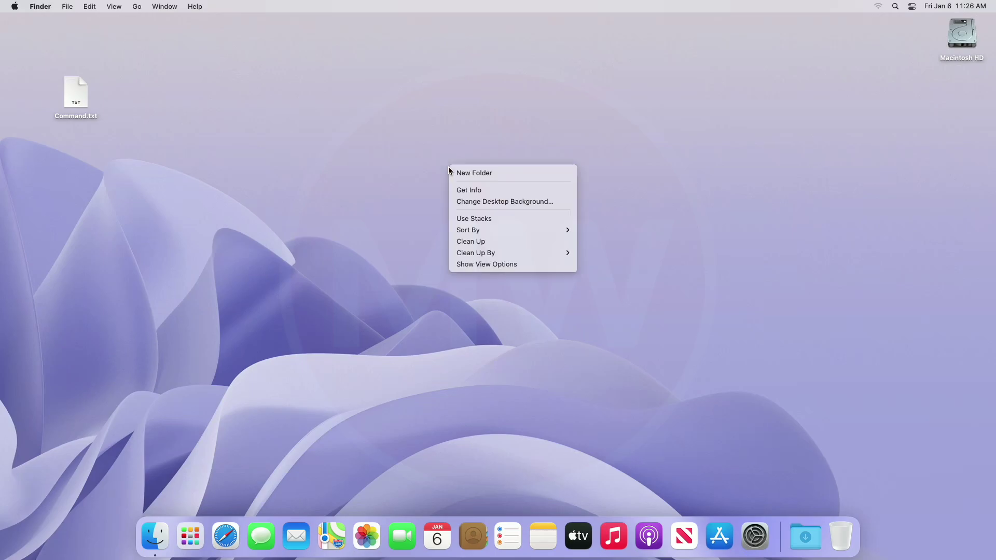
# - Dismiss the desktop context menu so Command.txt and Macintosh HD are showing
pyautogui.click(472, 241)
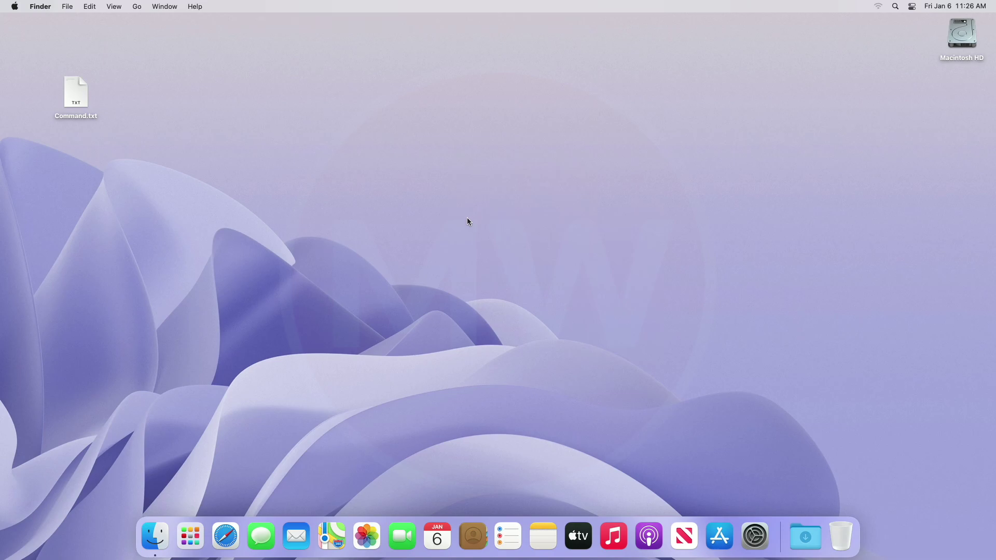
pyautogui.click(76, 91)
pyautogui.press('space')
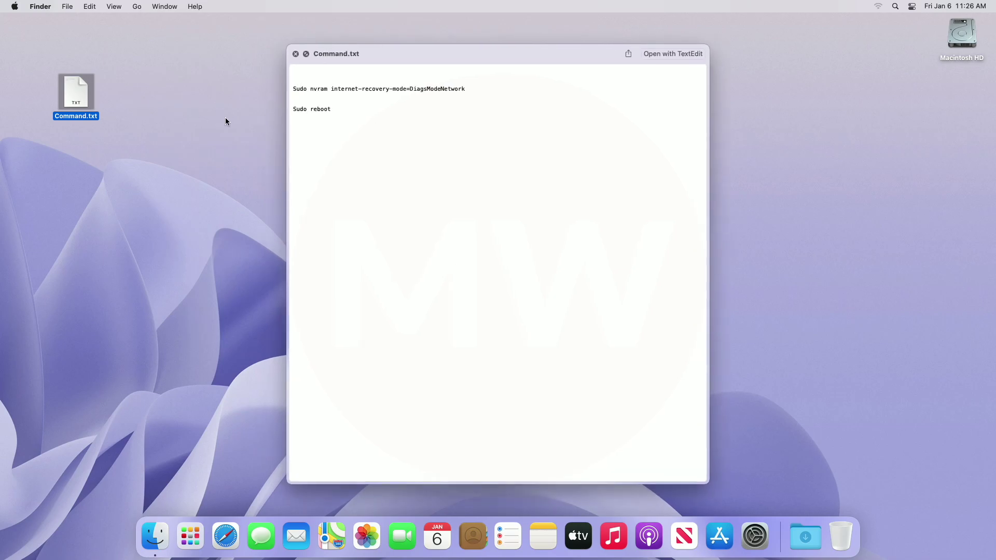
pyautogui.press('space')
pyautogui.click(482, 168)
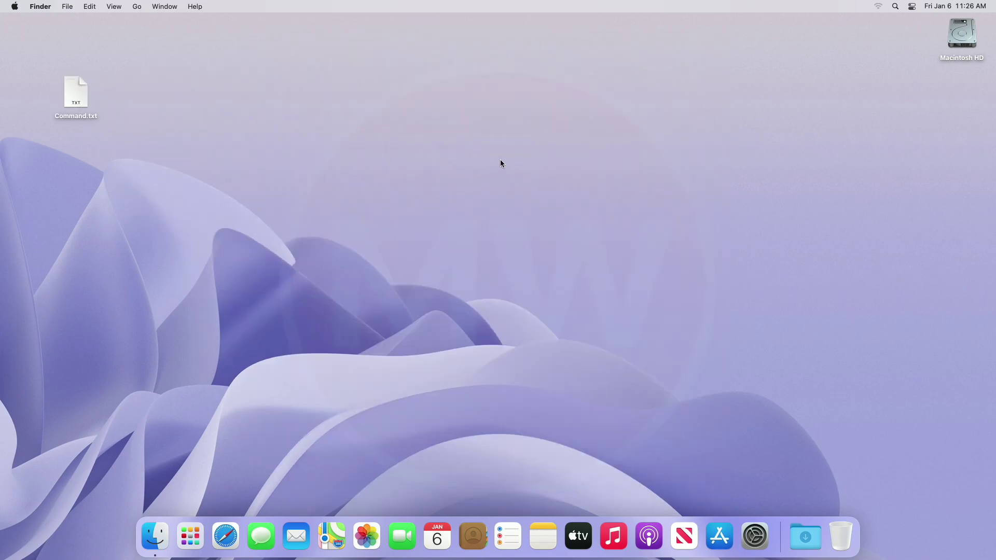
pyautogui.click(878, 6)
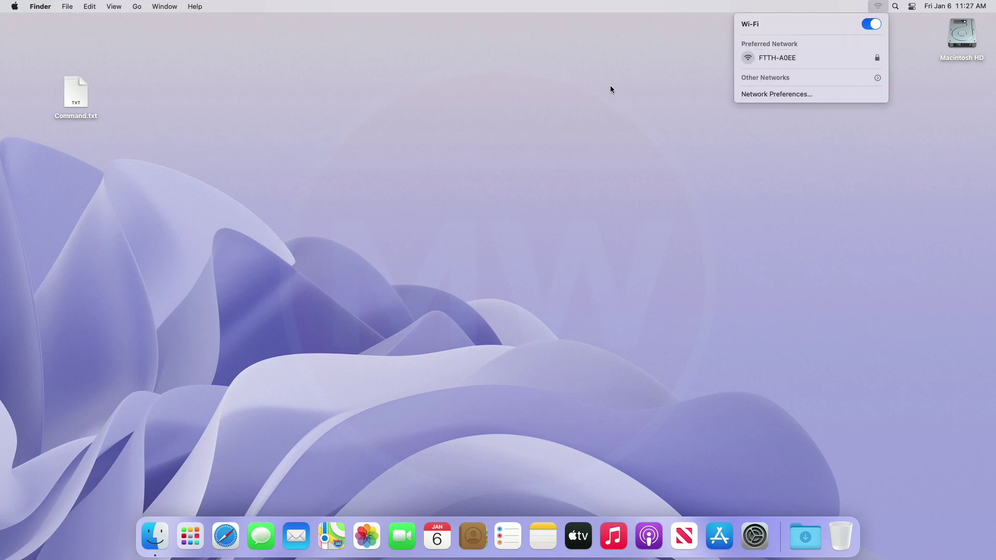
pyautogui.click(645, 110)
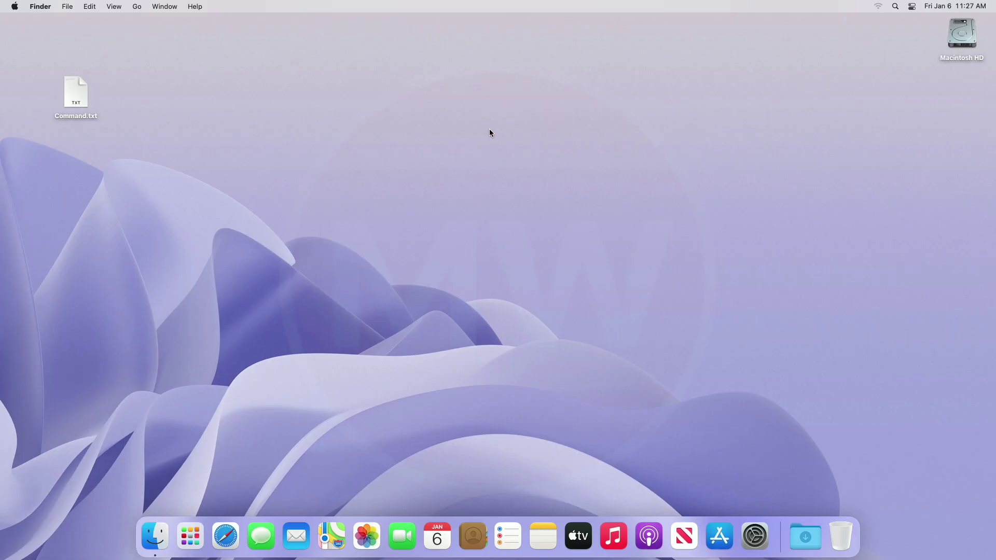
# - Launch Terminal via Spotlight, open Command.txt and select the nvram command line
pyautogui.press('super+space')
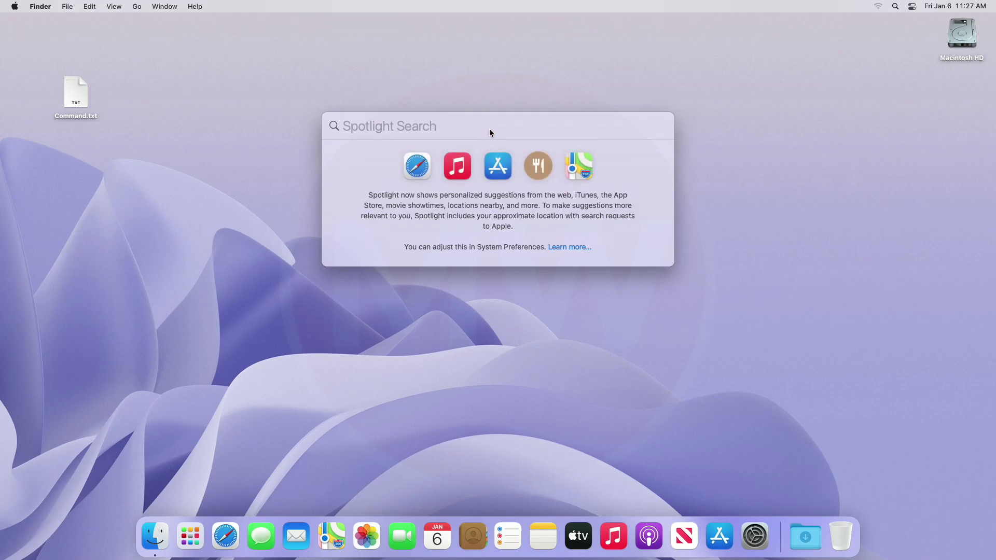
pyautogui.write('ter')
pyautogui.press('Return')
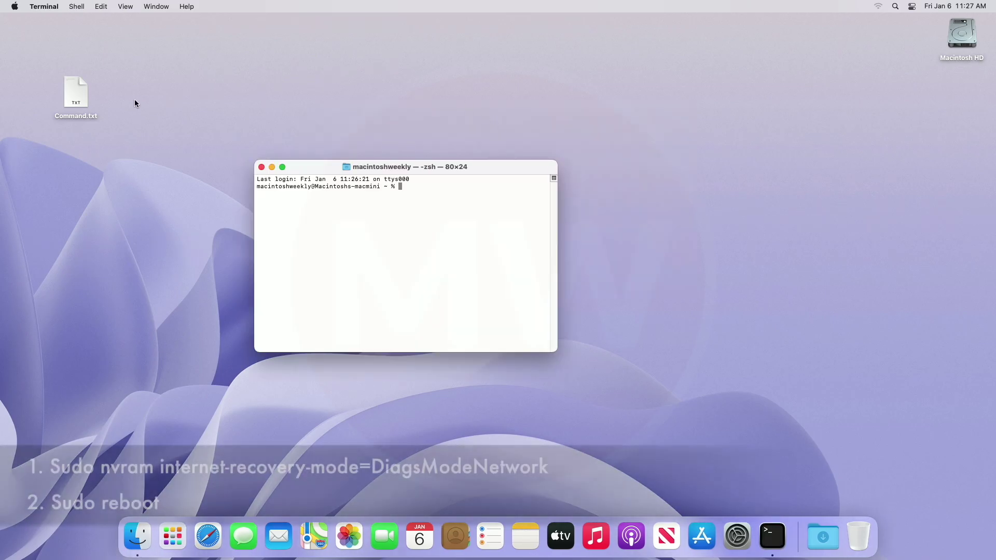
pyautogui.doubleClick(76, 94)
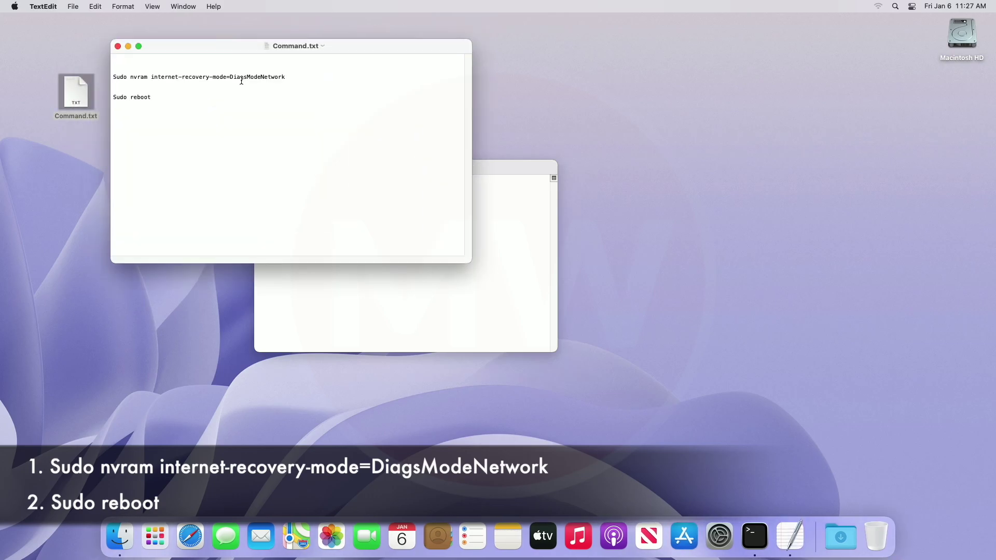
pyautogui.doubleClick(270, 77)
pyautogui.moveTo(286, 77); pyautogui.dragTo(78, 81)
pyautogui.press('super+c')
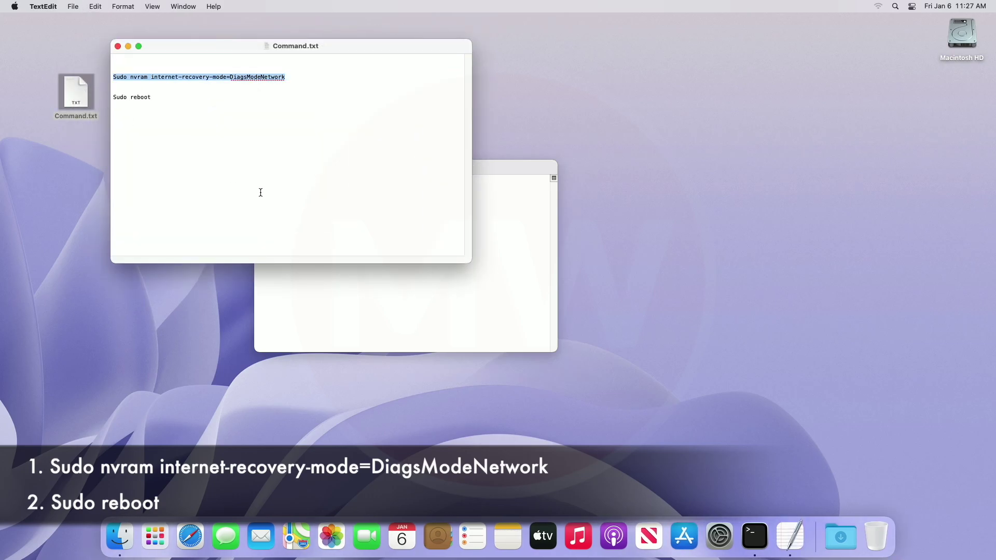
# - Run the nvram internet-recovery-mode=DiagsModeNetwork command in Terminal with the administrator password
pyautogui.click(386, 289)
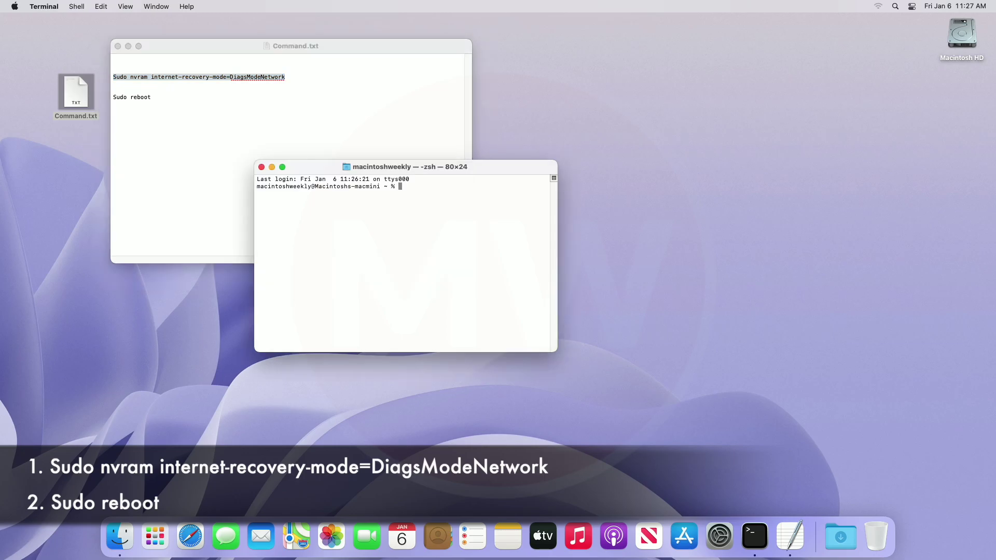
pyautogui.press('super+v')
pyautogui.press('Return')
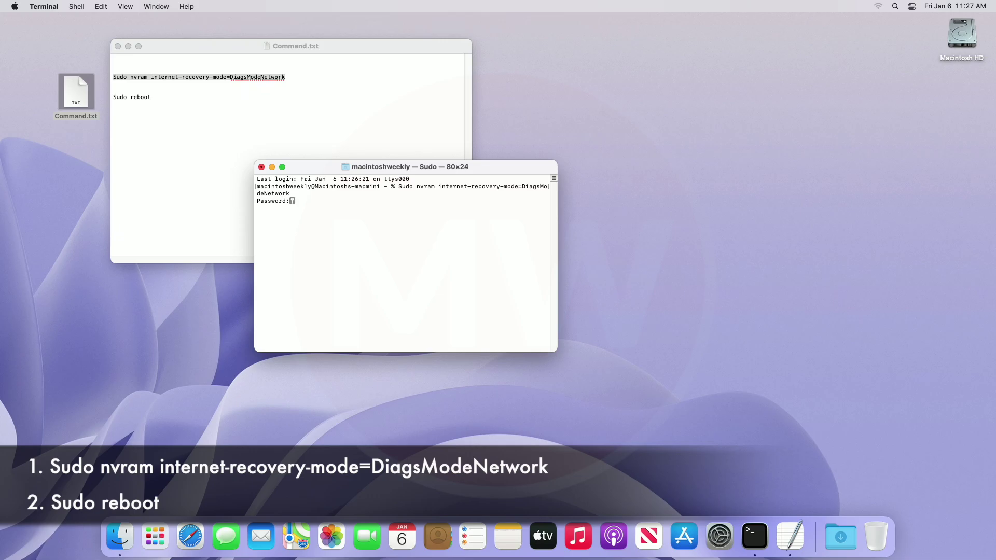
pyautogui.press('Return')
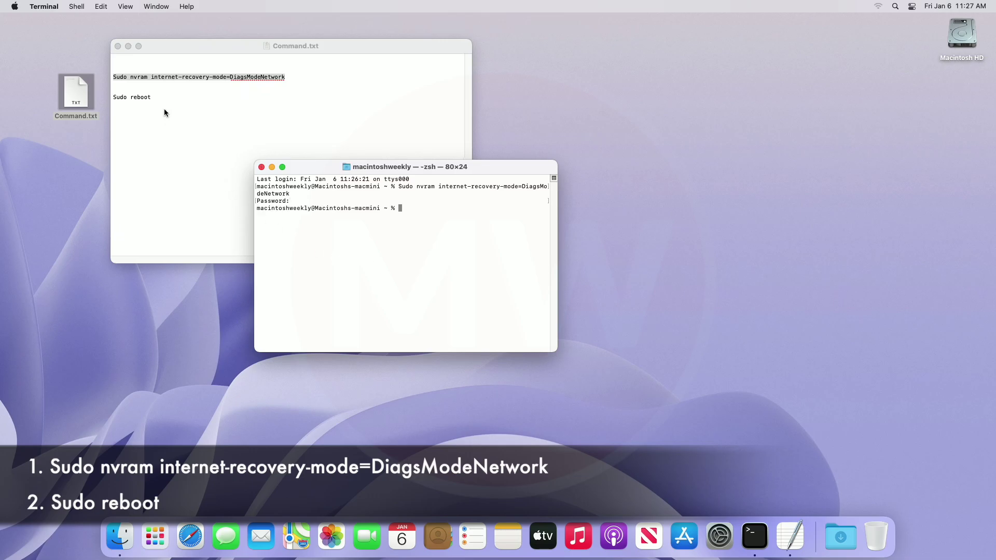
# - Copy the Sudo reboot line from Command.txt and paste it at the Terminal prompt
pyautogui.click(150, 97)
pyautogui.moveTo(152, 97); pyautogui.dragTo(114, 95)
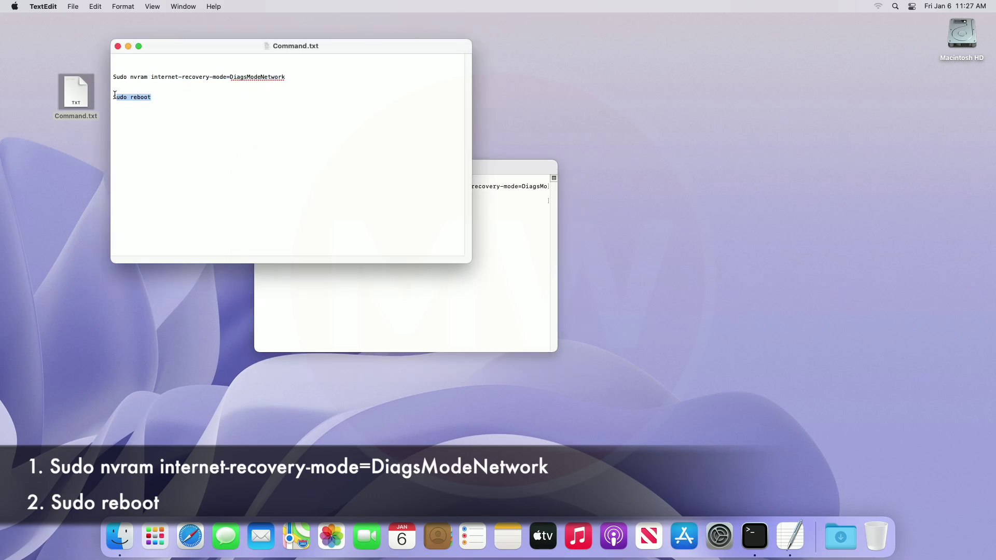
pyautogui.press('super+c')
pyautogui.click(381, 311)
pyautogui.press('super+v')
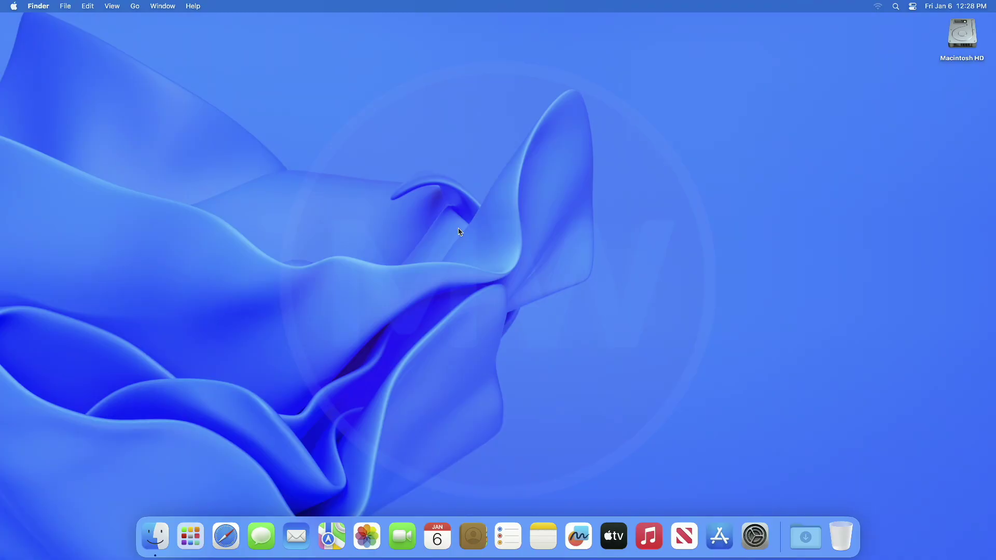
# - Shut down the Mac from the Apple menu to reach the startup options screen
pyautogui.rightClick(450, 165)
pyautogui.click(597, 213)
pyautogui.click(1, 4)
pyautogui.click(37, 124)
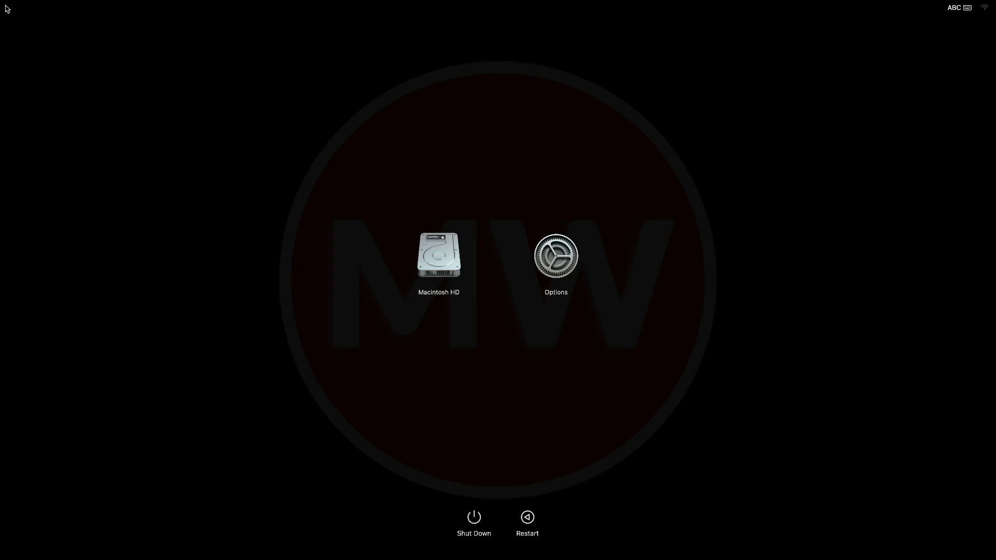
# - Start Diagnostics with Command-D and confirm English as the language
pyautogui.press('super+d')
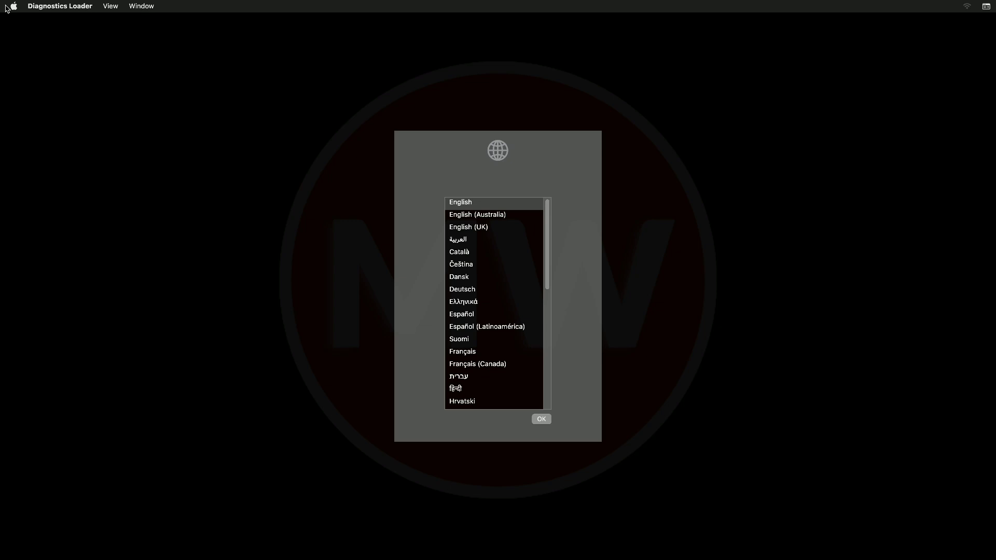
pyautogui.click(528, 204)
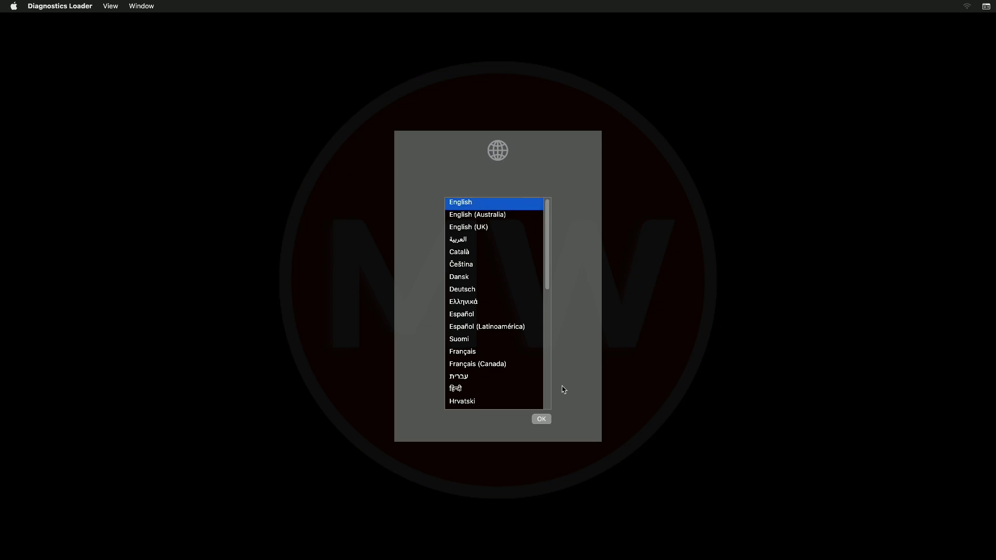
pyautogui.click(541, 419)
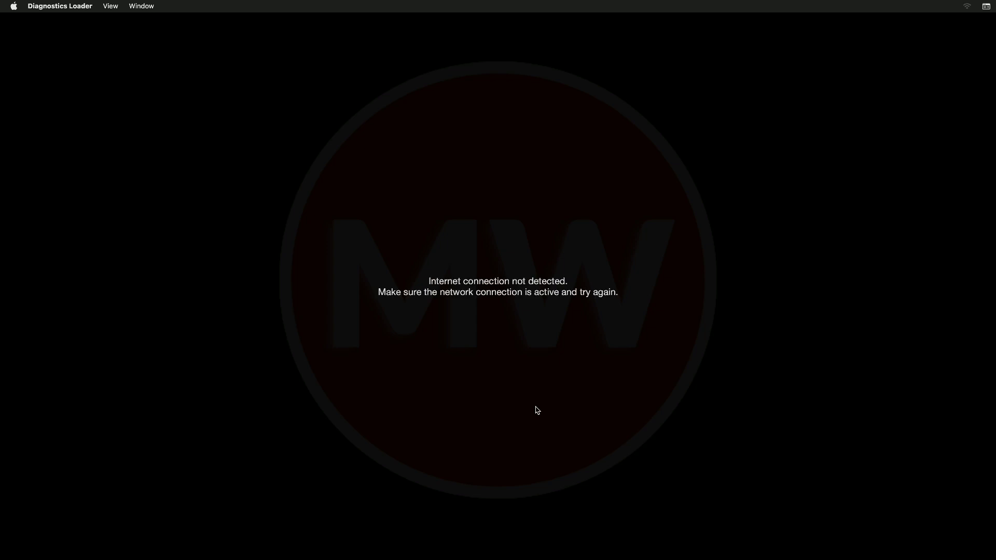
# - Join the FTTH-A0EE Wi-Fi network by entering its network password
pyautogui.click(966, 6)
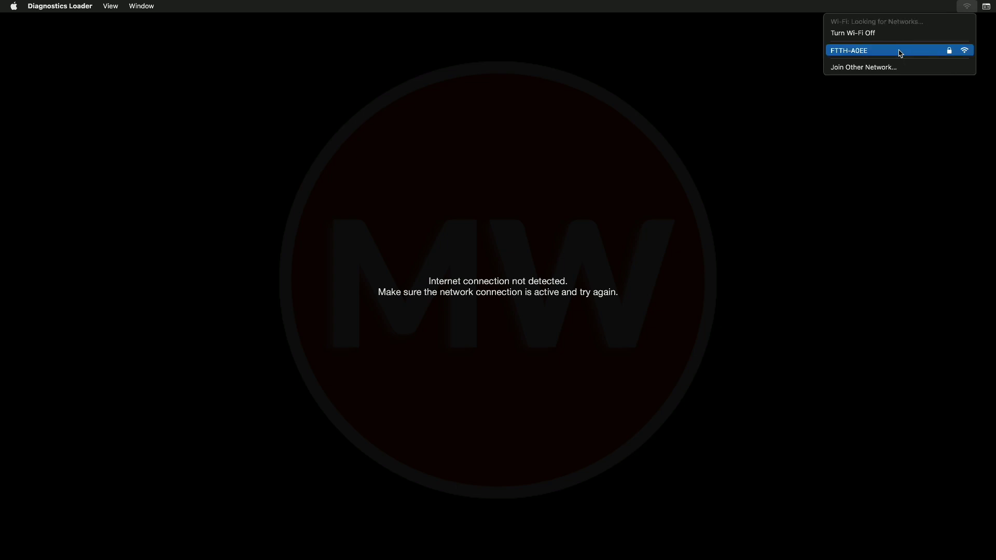
pyautogui.click(911, 47)
pyautogui.write('•••')
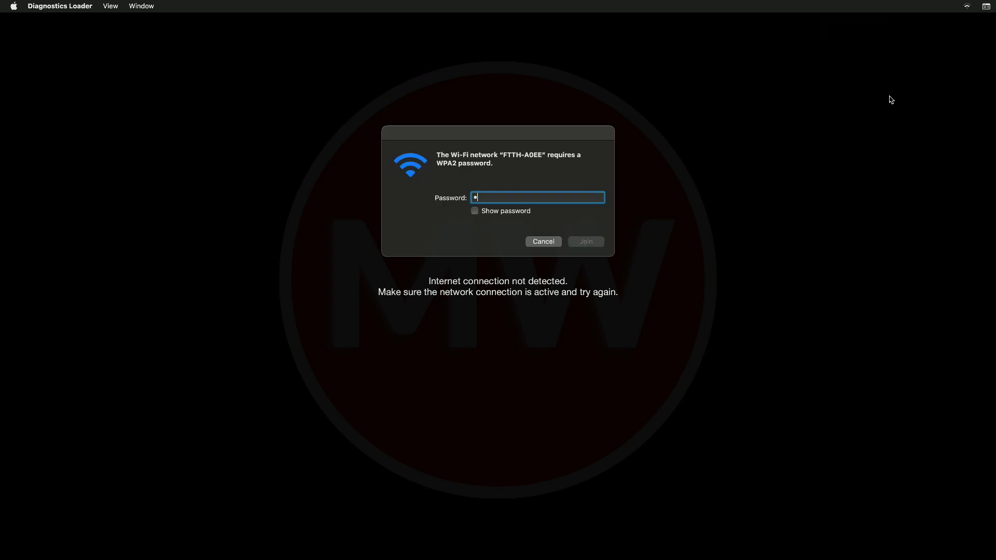
pyautogui.write('•••••••••••')
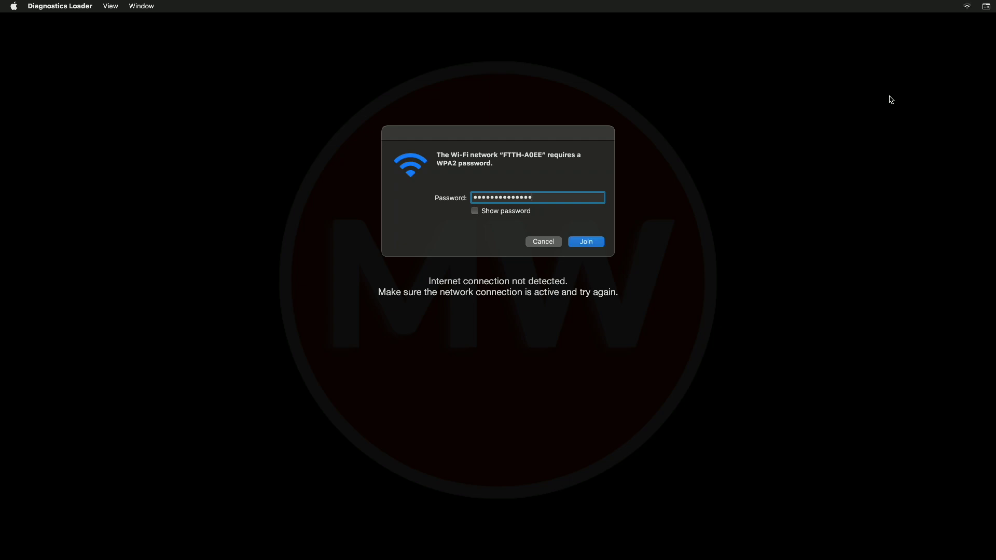
pyautogui.press('Return')
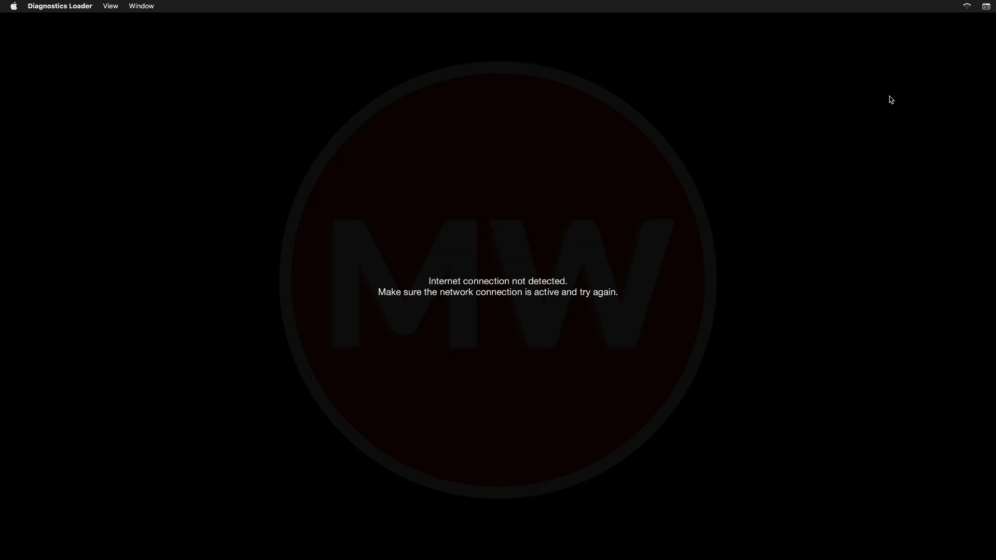